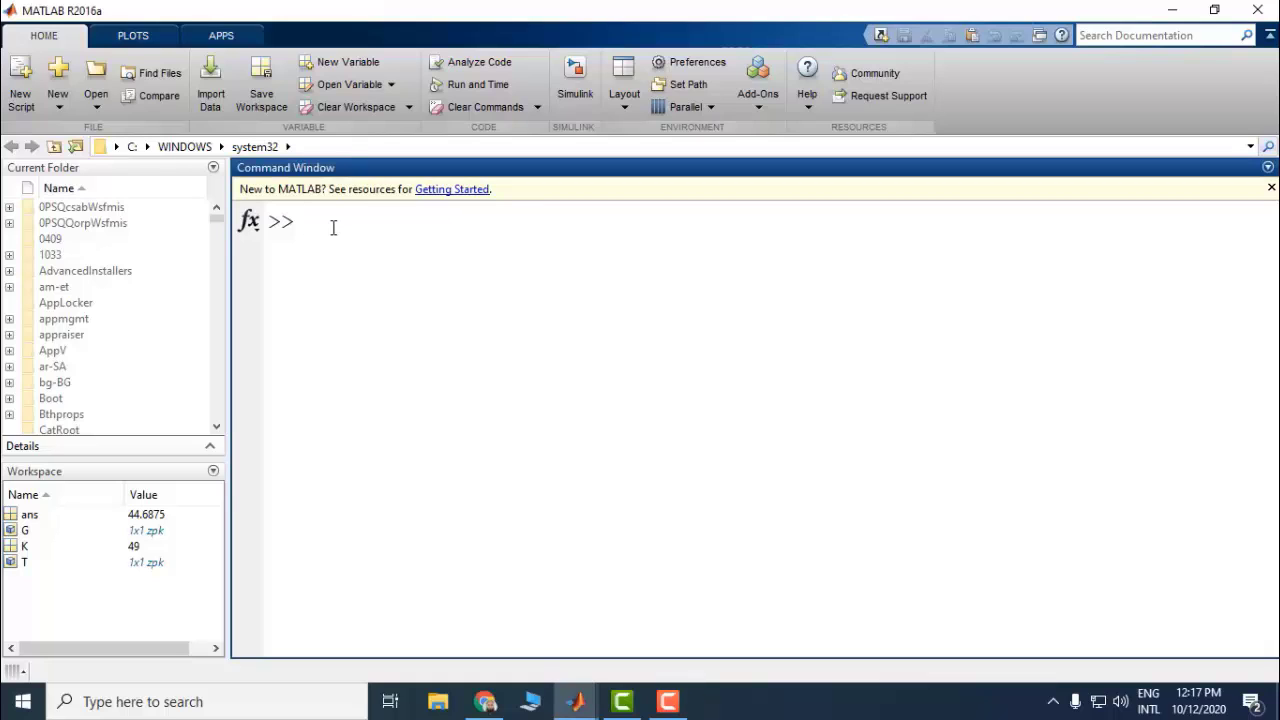
Step: Recall and run G = zpk([-1.5],[0 -1 -10],1) to define the plant (s+1.5)/(s(s+1)(s+10))
{"action": "type", "text": "G"}
{"action": "key", "text": "Up"}
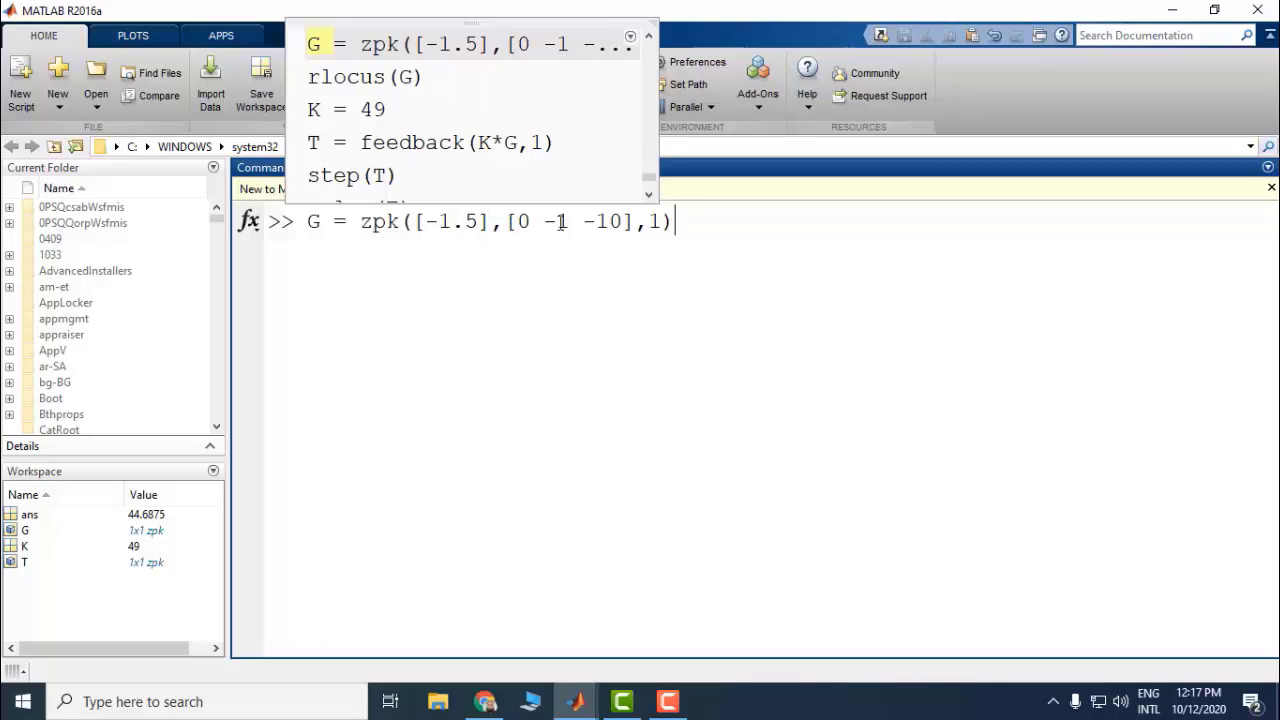
{"action": "key", "text": "Return"}
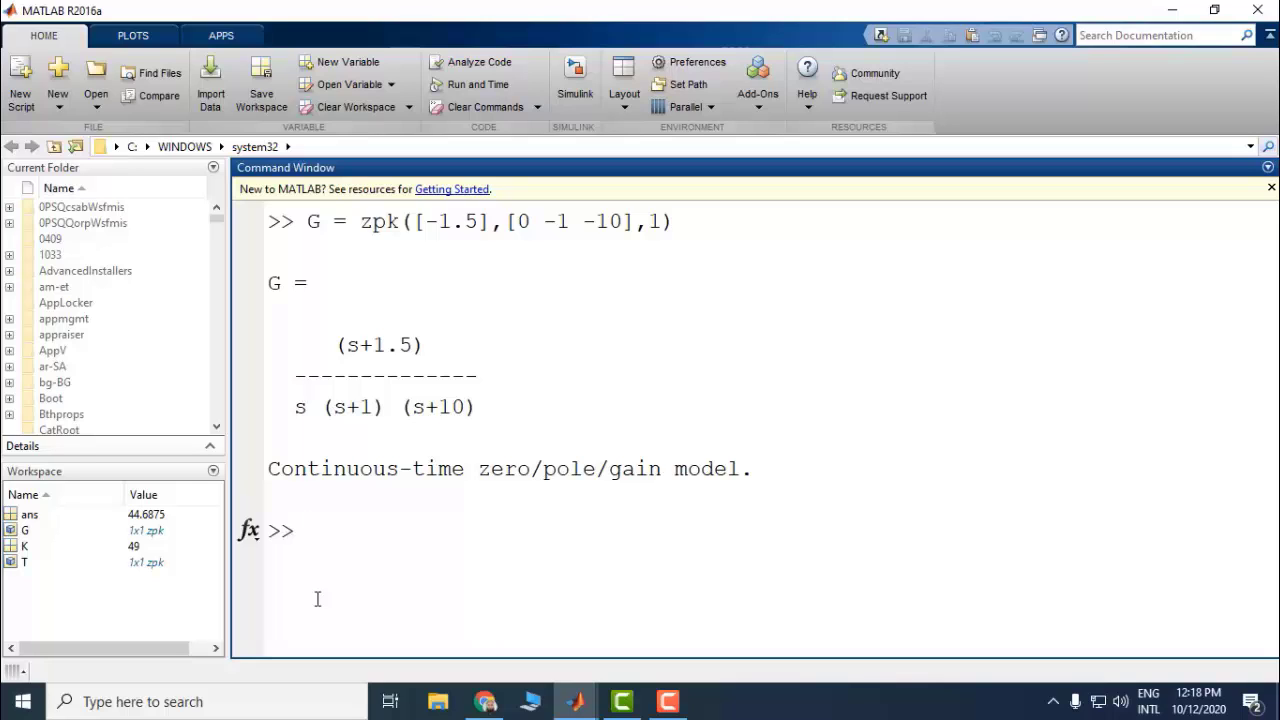
Step: Create the closed loop T = feedback(44*G,1) and plot its response with step(T)
{"action": "type", "text": "T = feedback()"}
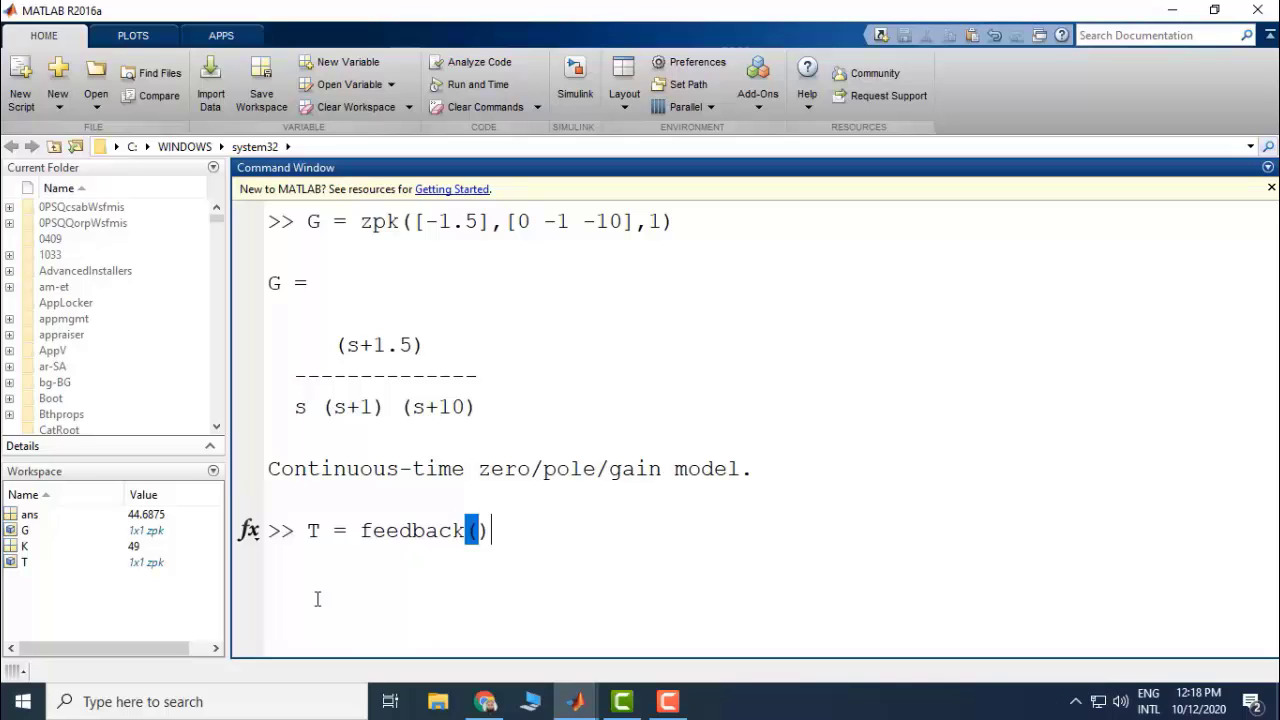
{"action": "key", "text": "Left"}
{"action": "type", "text": "44*G"}
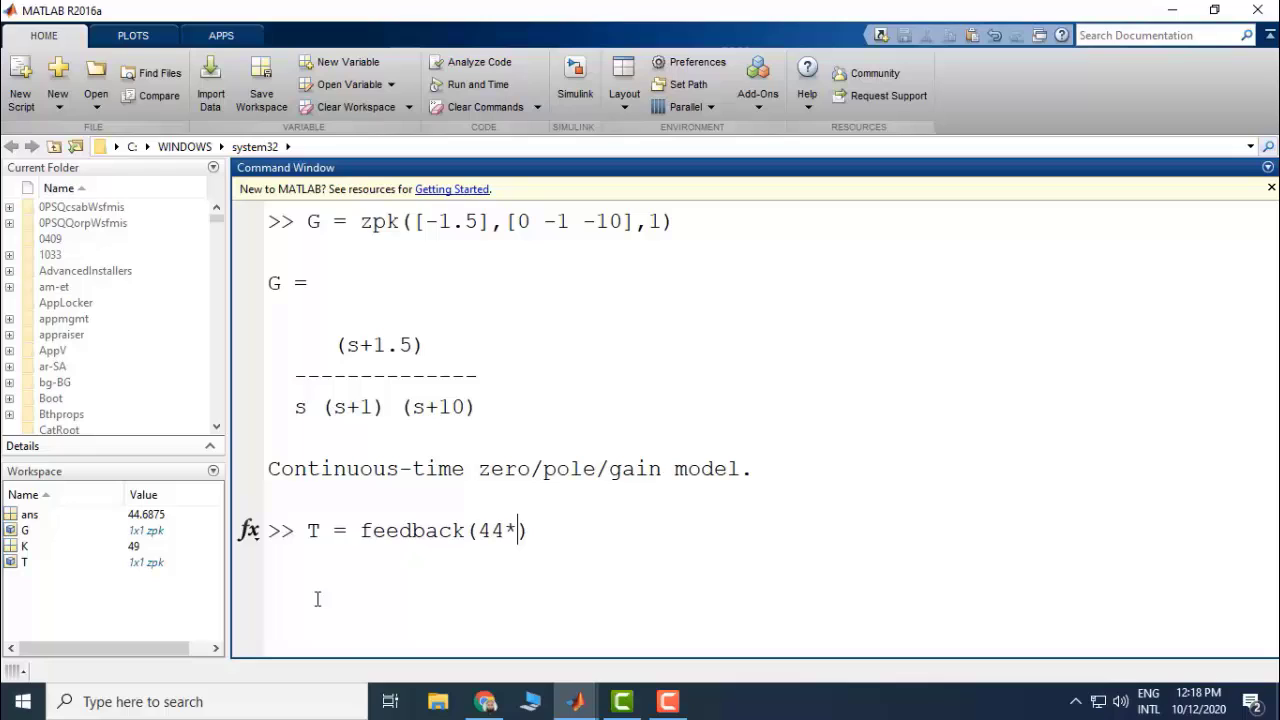
{"action": "type", "text": ",1"}
{"action": "key", "text": "Return"}
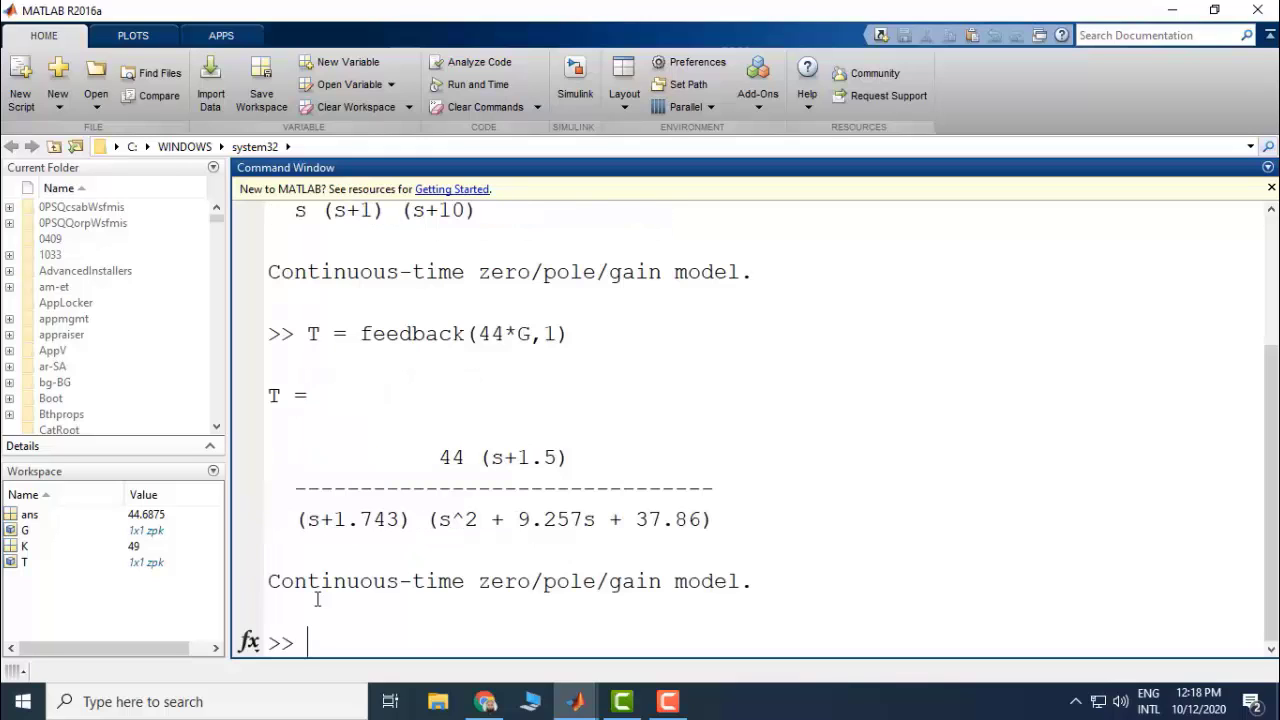
{"action": "type", "text": "step(T)"}
{"action": "key", "text": "Return"}
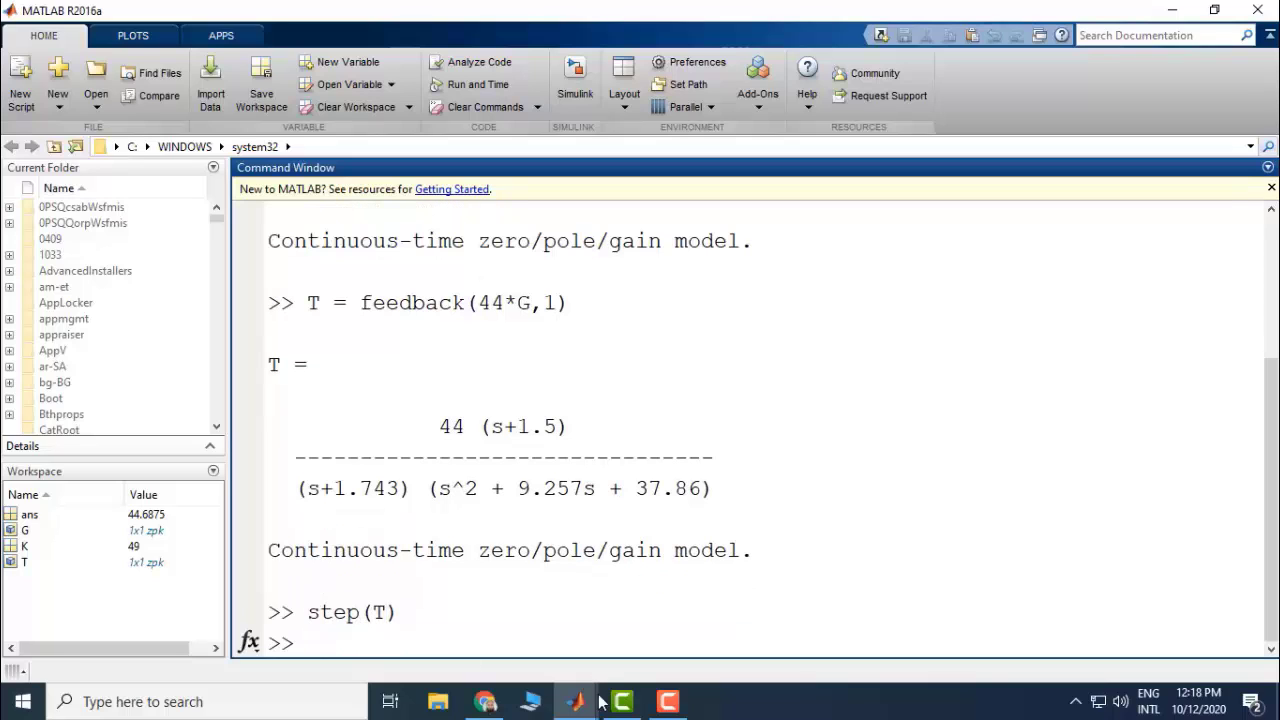
Step: Mark the Peak Response on the step plot: amplitude 1.1, 10.4% overshoot at 0.696 s
{"action": "mouse_move", "coordinate": [583, 708]}
{"action": "left_click", "coordinate": [672, 640]}
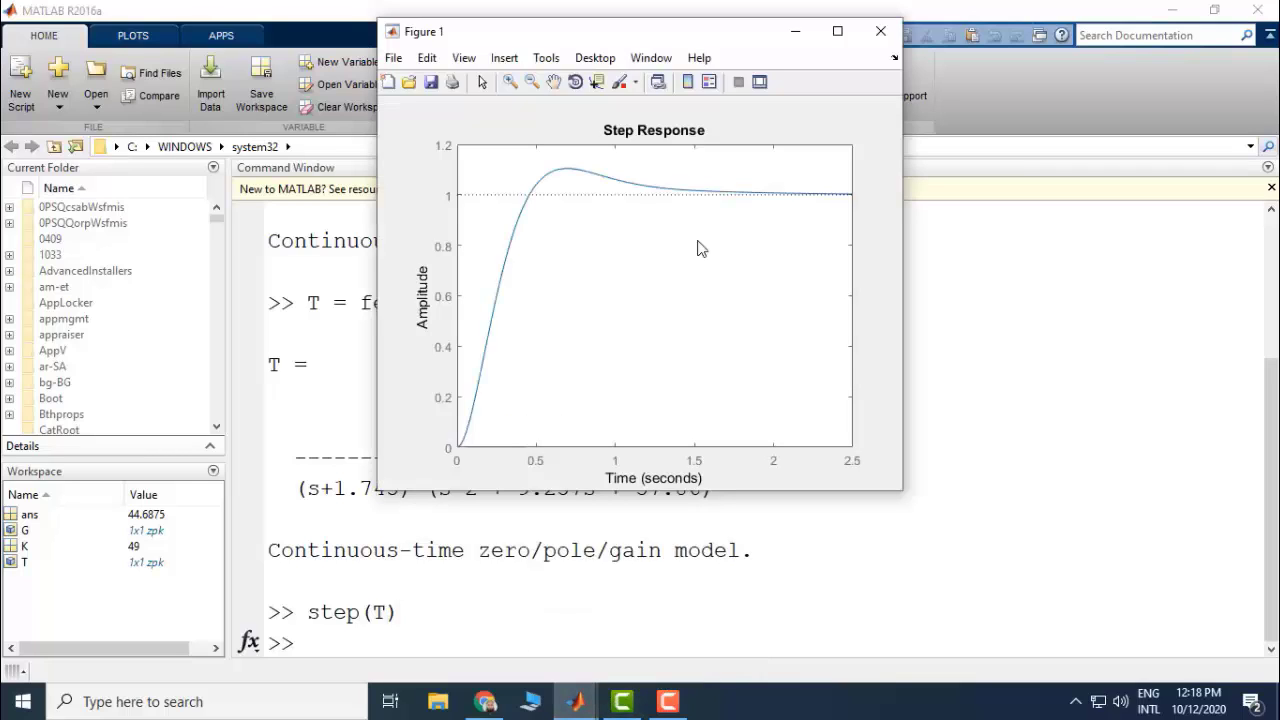
{"action": "right_click", "coordinate": [581, 228]}
{"action": "mouse_move", "coordinate": [640, 258]}
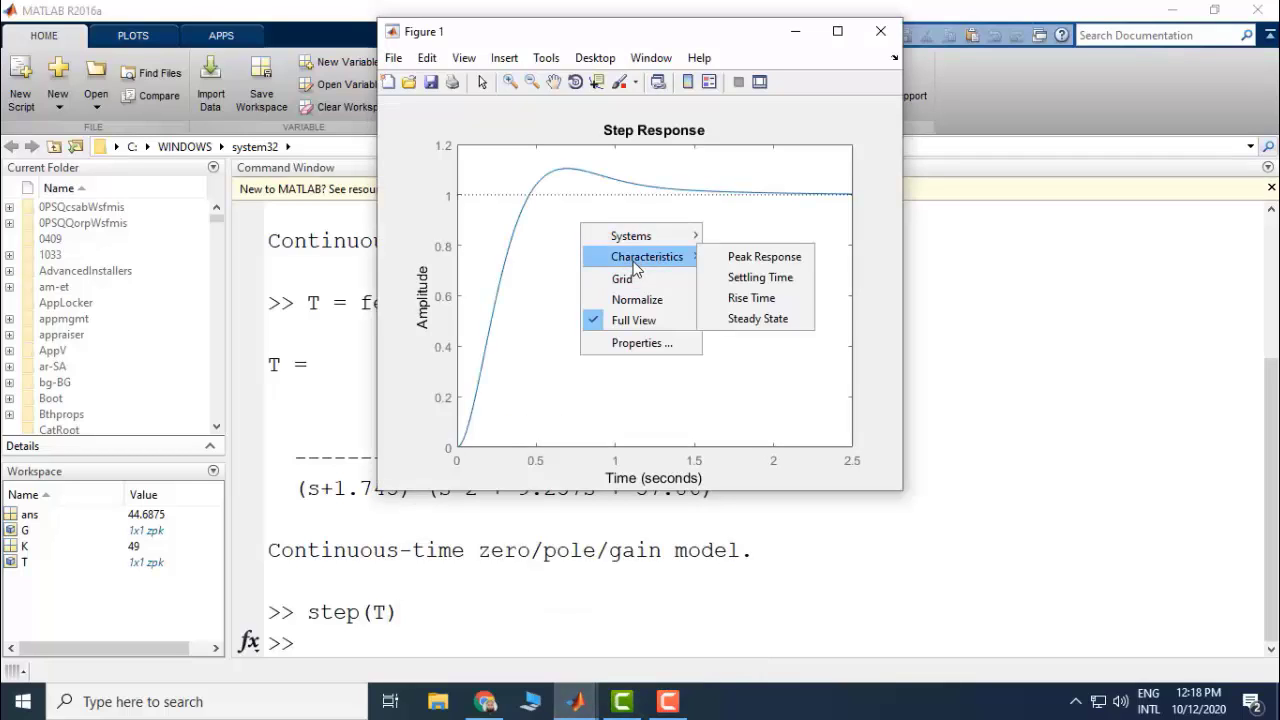
{"action": "left_click", "coordinate": [746, 260]}
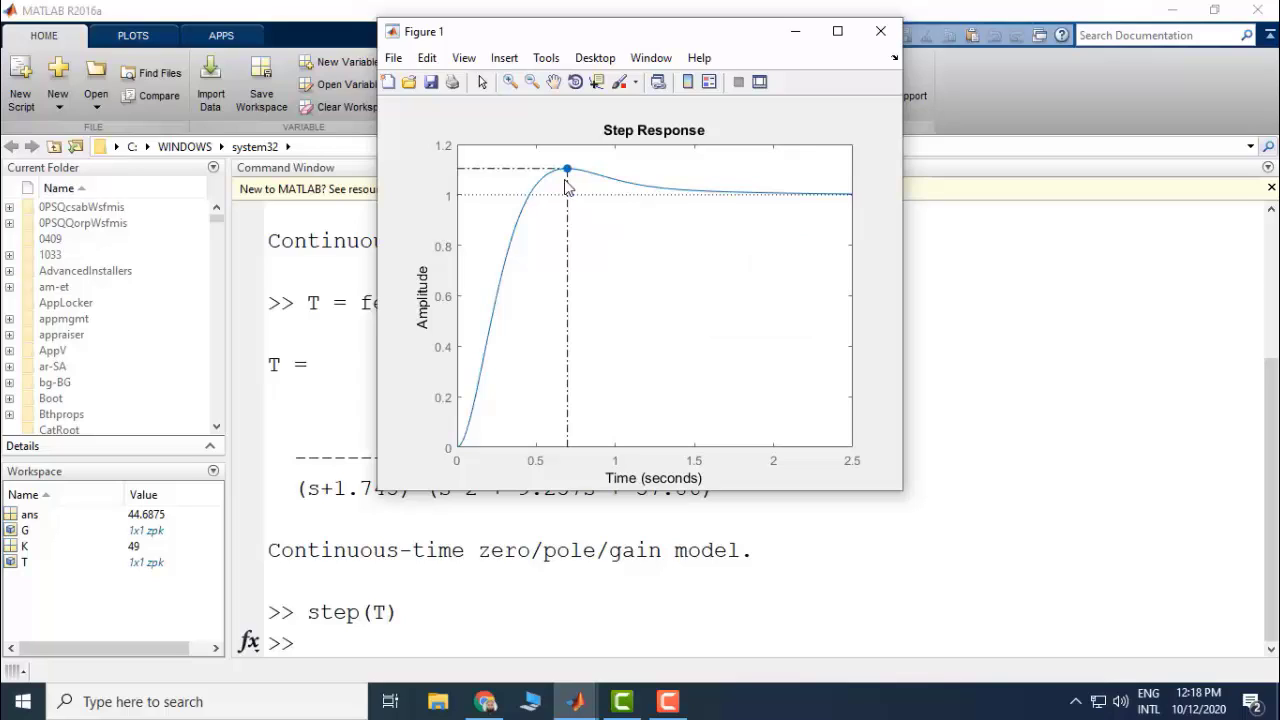
{"action": "mouse_move", "coordinate": [567, 170]}
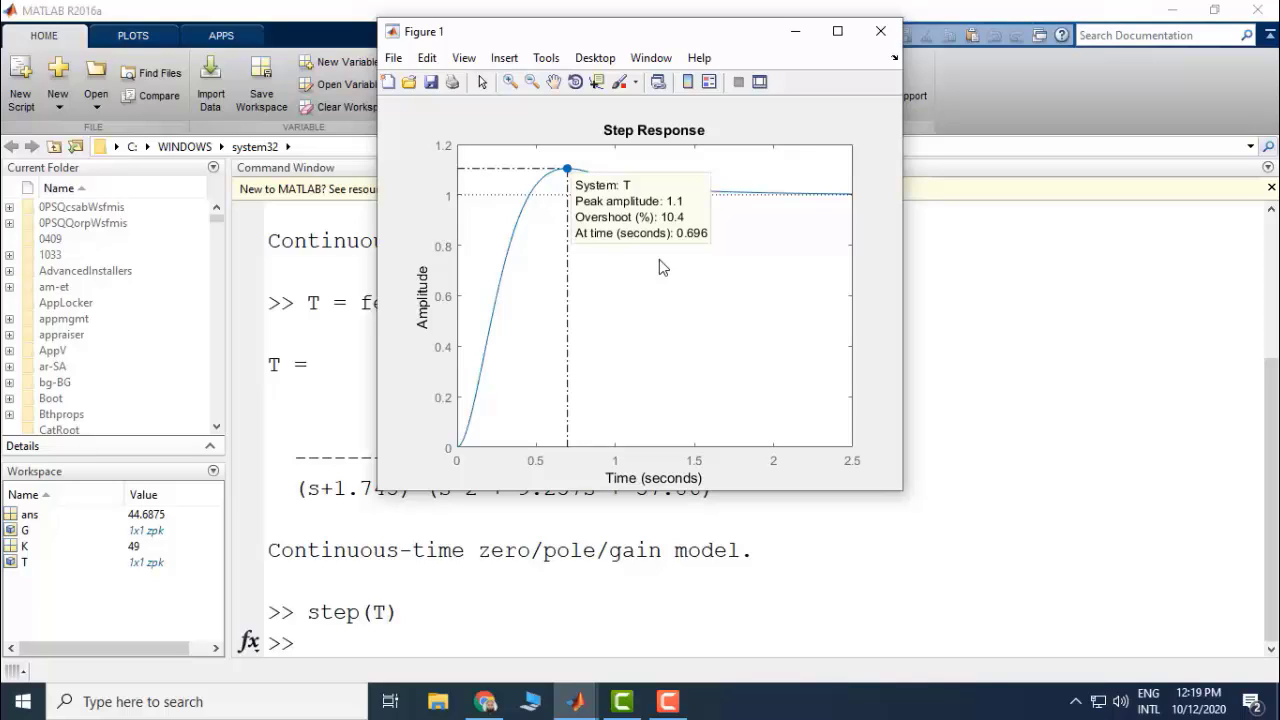
{"action": "left_click", "coordinate": [396, 643]}
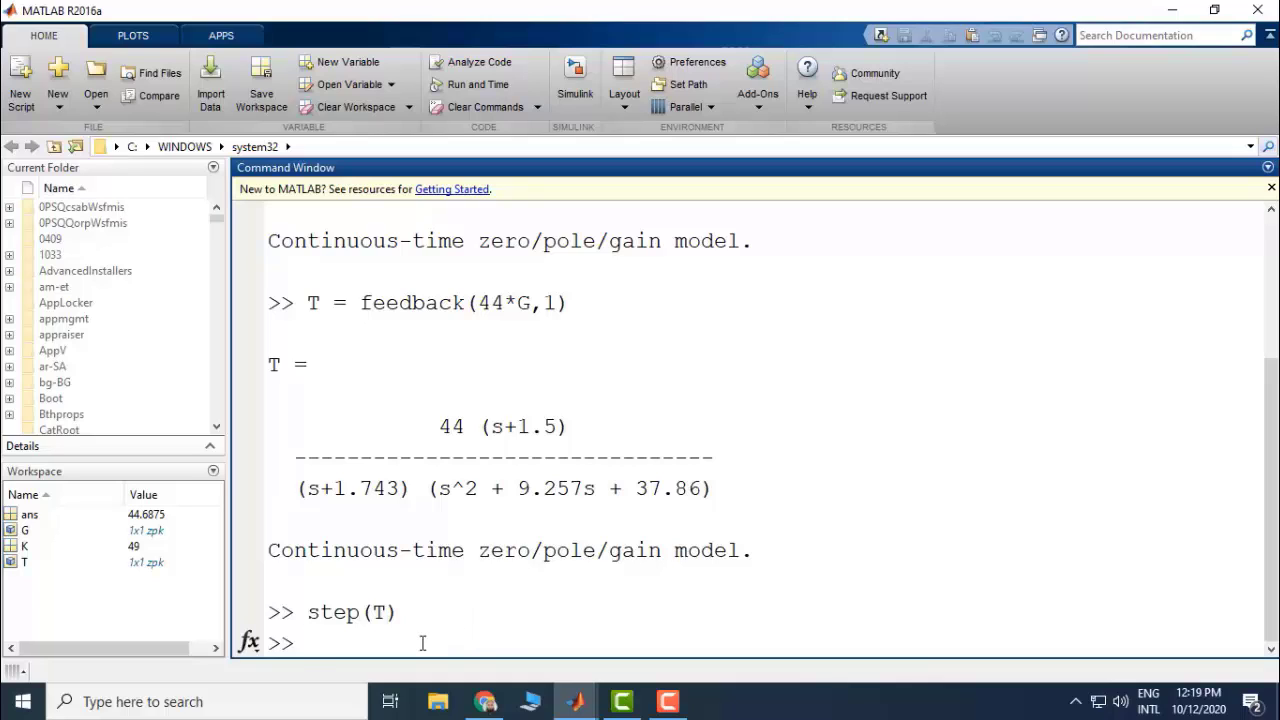
Step: Try rootlocus(G), then correct it to rlocus(G) to plot G's root locus
{"action": "type", "text": "rootlocus(G"}
{"action": "key", "text": "Return"}
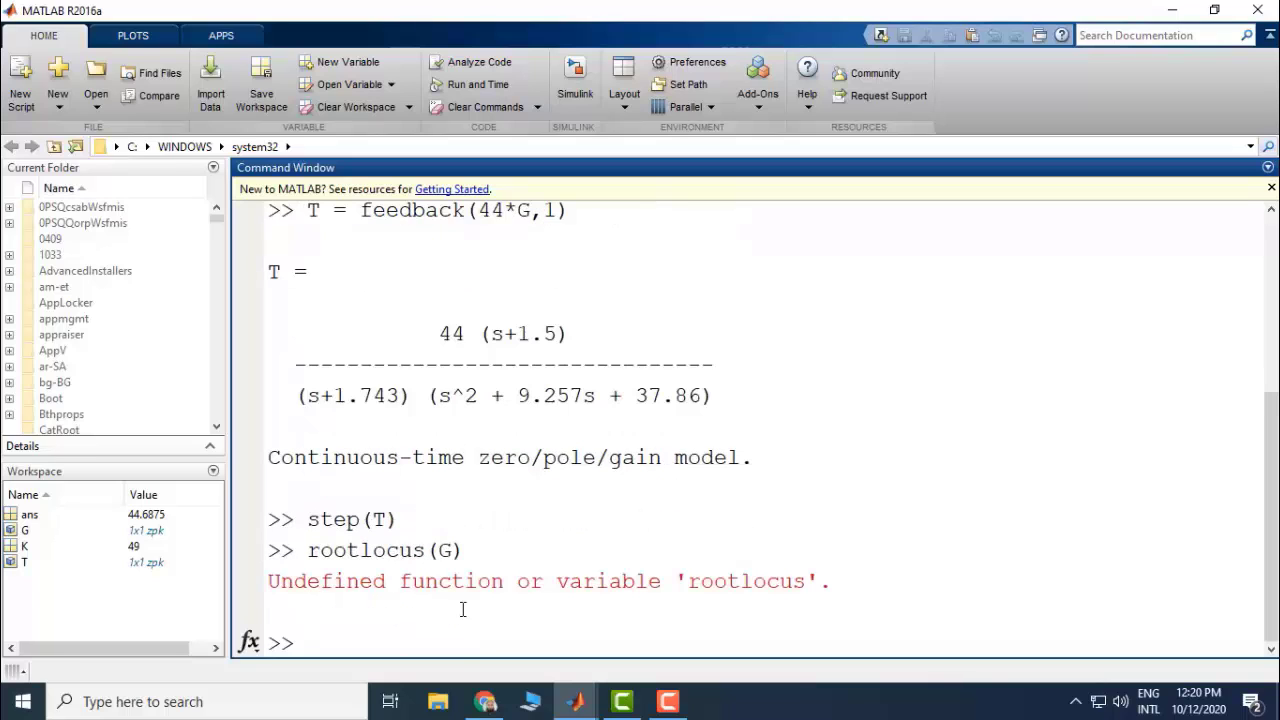
{"action": "key", "text": "Up"}
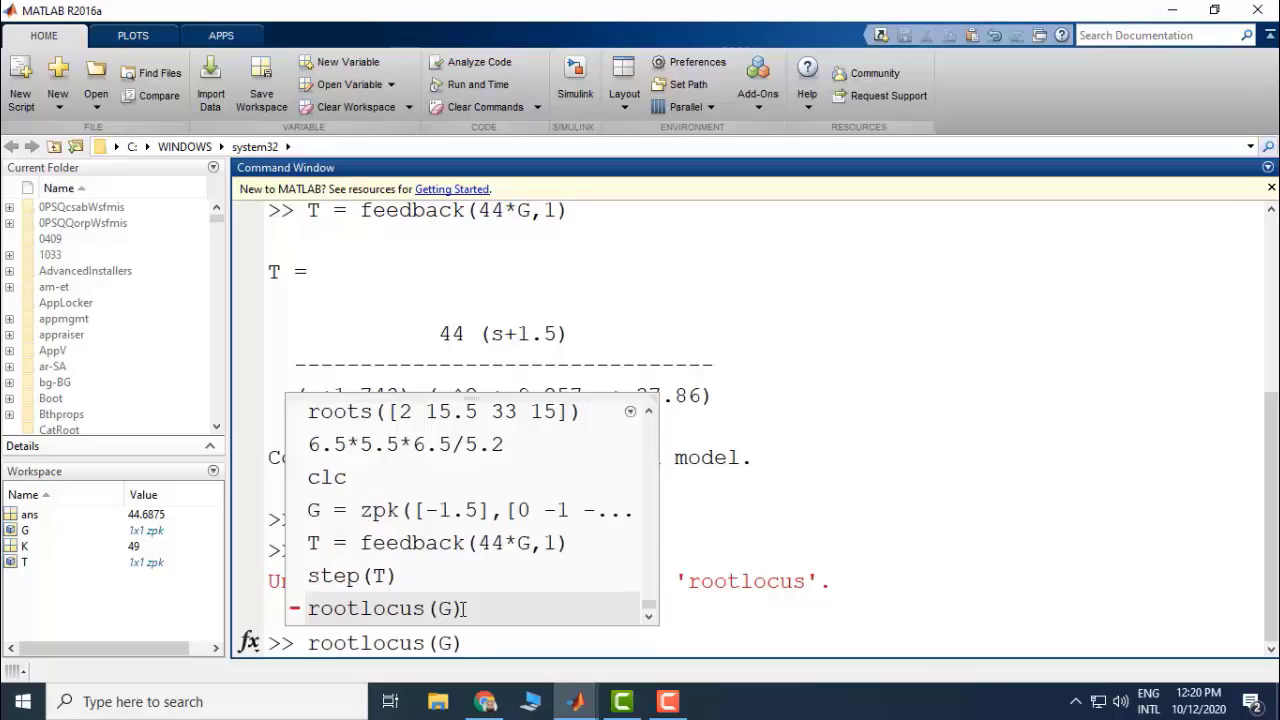
{"action": "key", "text": "Left"}
{"action": "key", "text": "Left"}
{"action": "key", "text": "Left"}
{"action": "key", "text": "Left"}
{"action": "key", "text": "Left"}
{"action": "key", "text": "Left"}
{"action": "key", "text": "Left"}
{"action": "key", "text": "Left"}
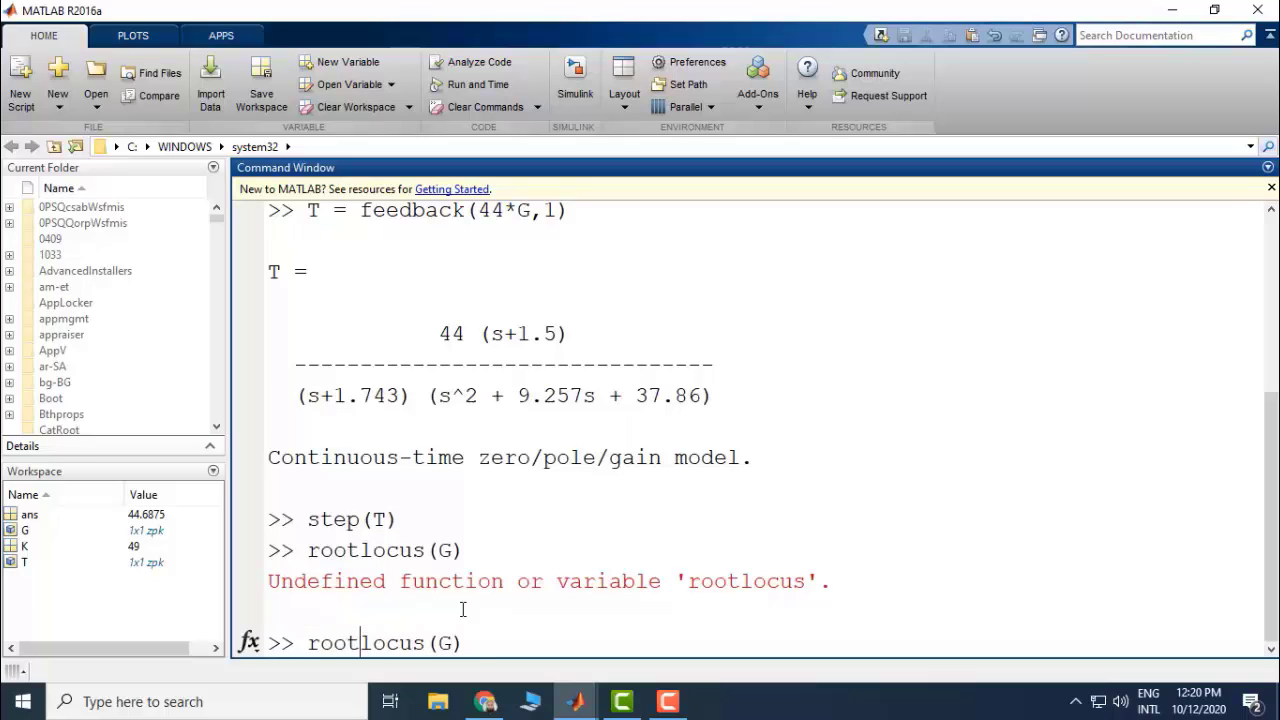
{"action": "key", "text": "BackSpace"}
{"action": "key", "text": "BackSpace"}
{"action": "key", "text": "BackSpace"}
{"action": "key", "text": "Return"}
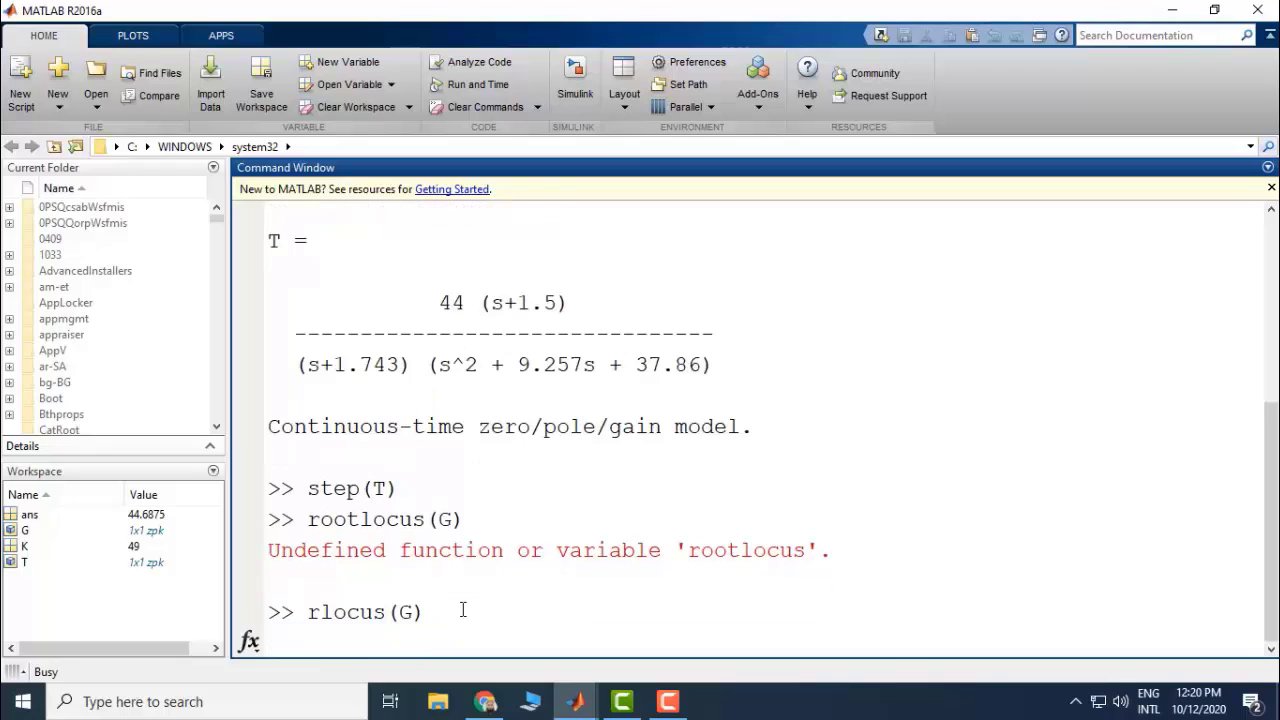
Step: Slide a data tip along the upper red root-locus branch to Gain 49, then remove it
{"action": "mouse_move", "coordinate": [578, 700]}
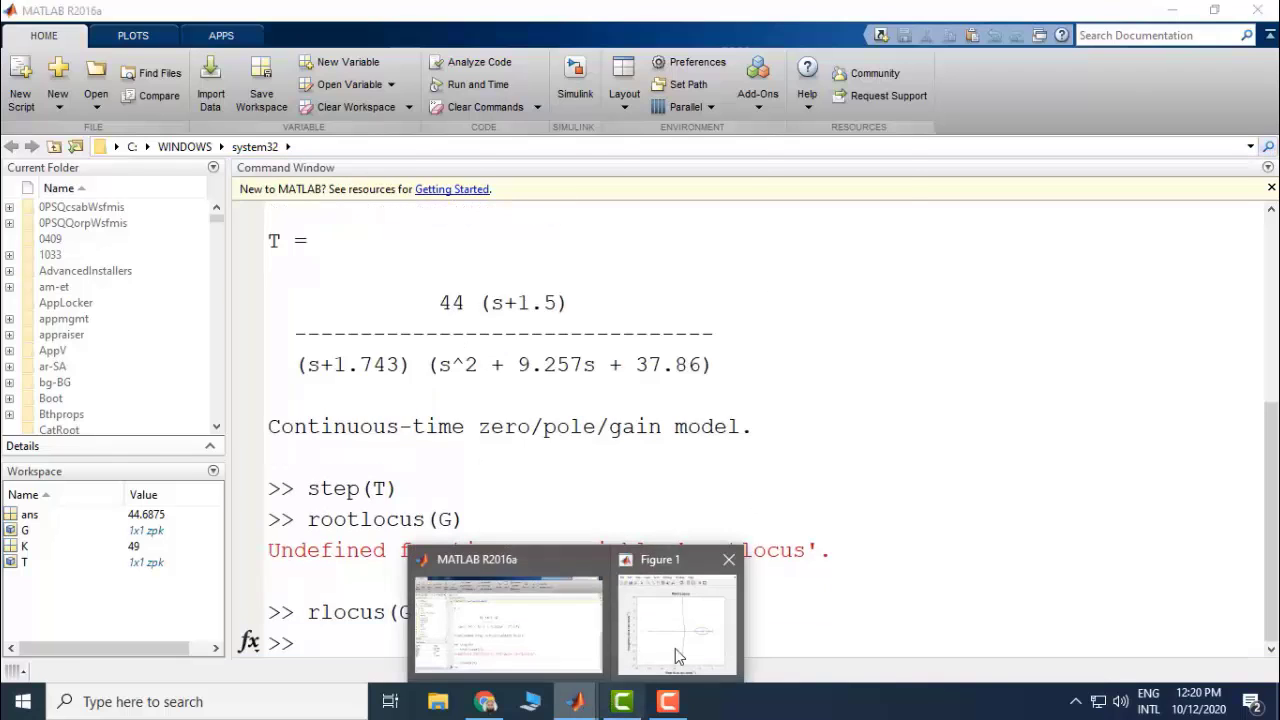
{"action": "left_click", "coordinate": [680, 640]}
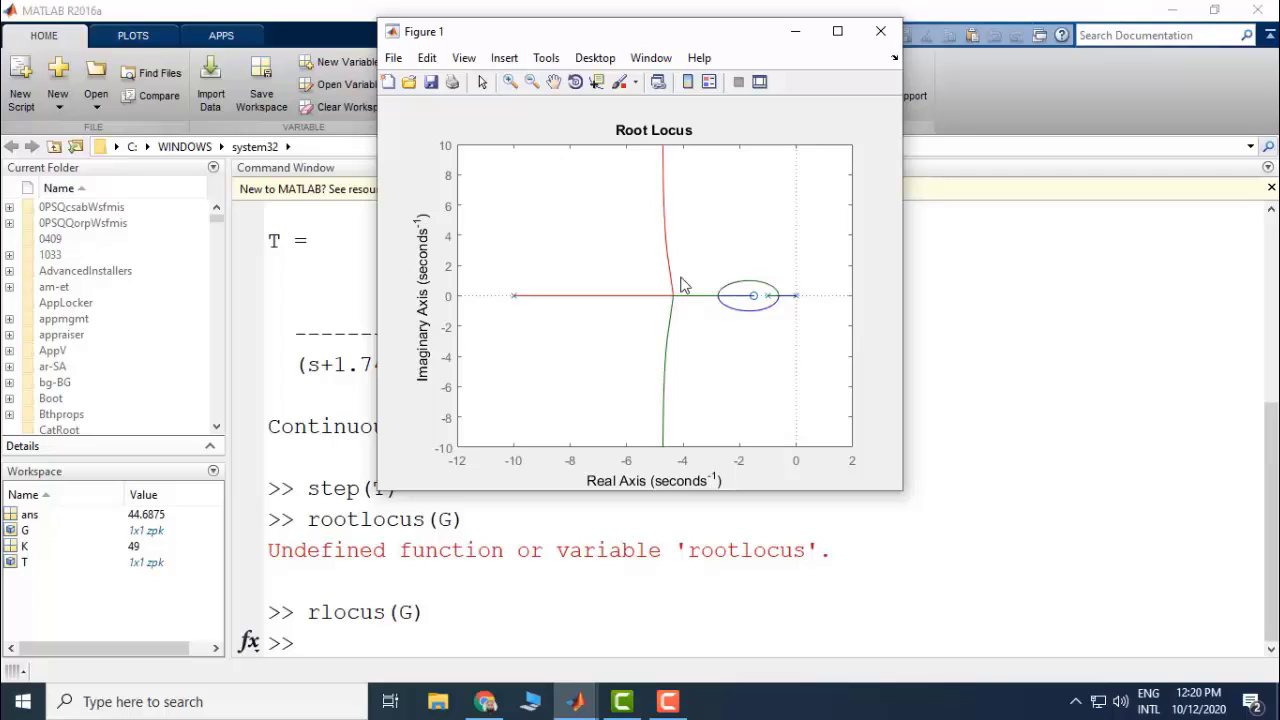
{"action": "left_click_drag", "start_coordinate": [668, 243], "coordinate": [668, 229]}
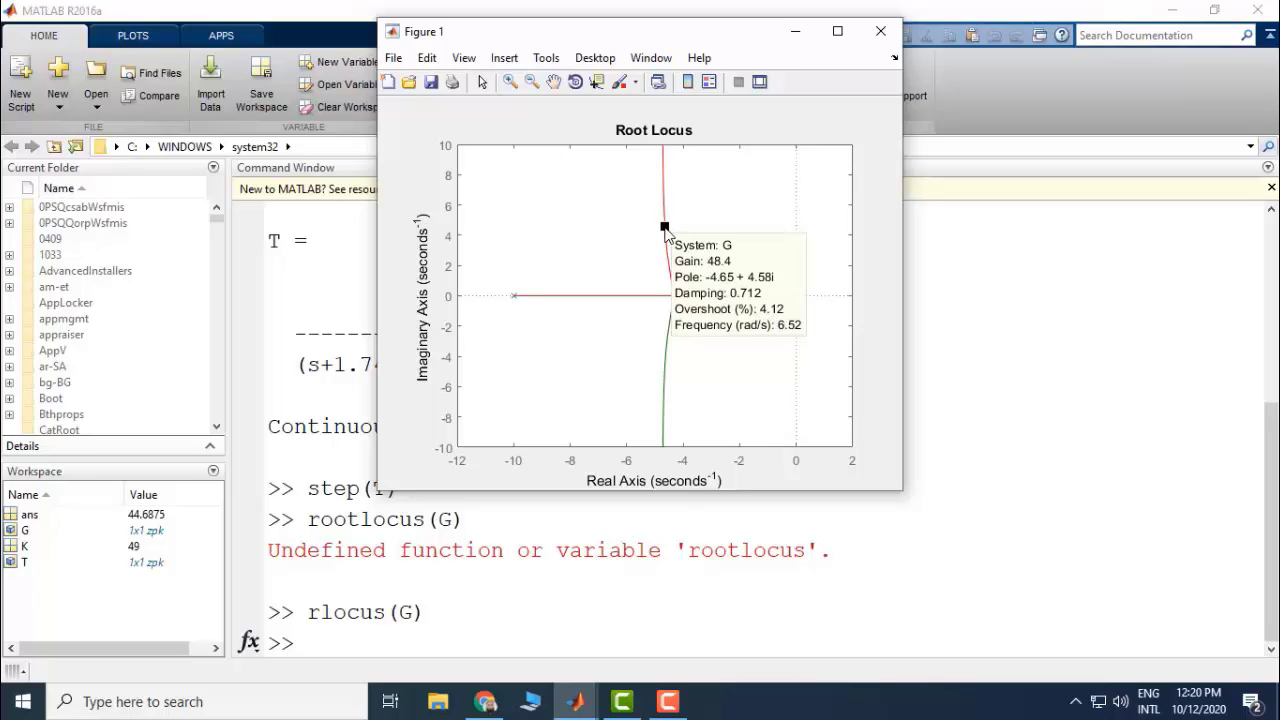
{"action": "left_click_drag", "start_coordinate": [665, 229], "coordinate": [666, 226]}
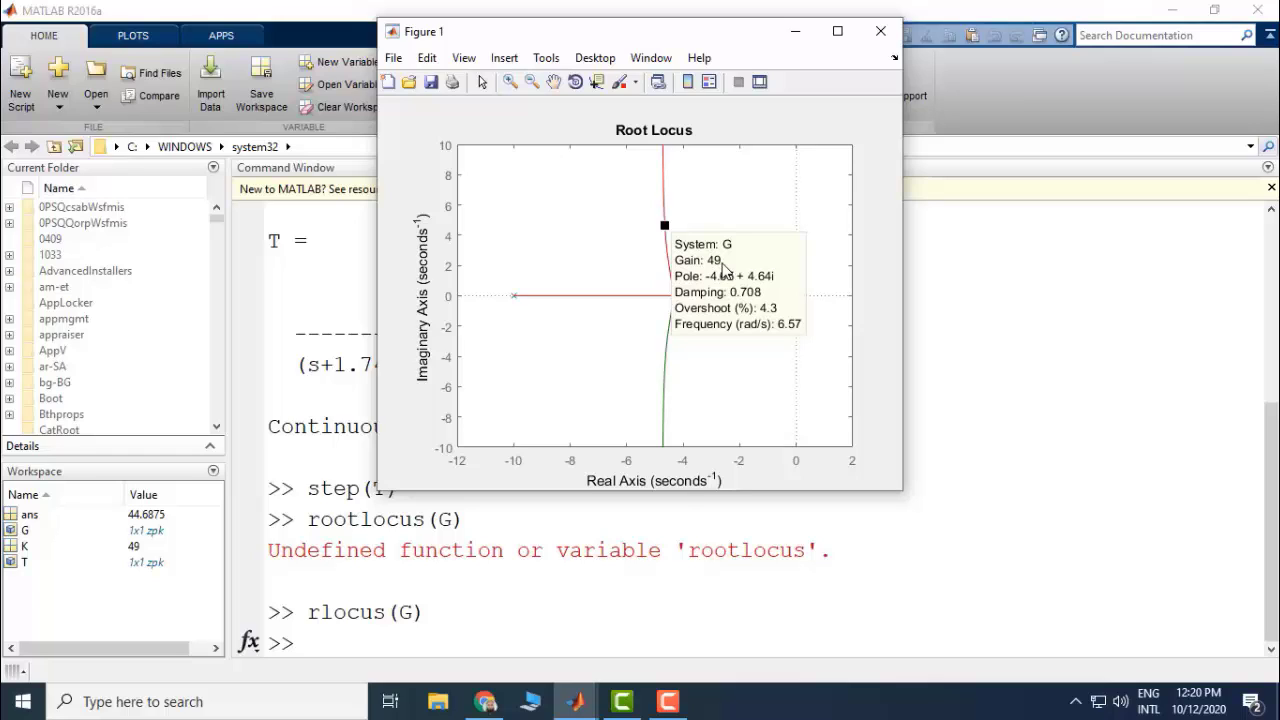
{"action": "left_click", "coordinate": [688, 211]}
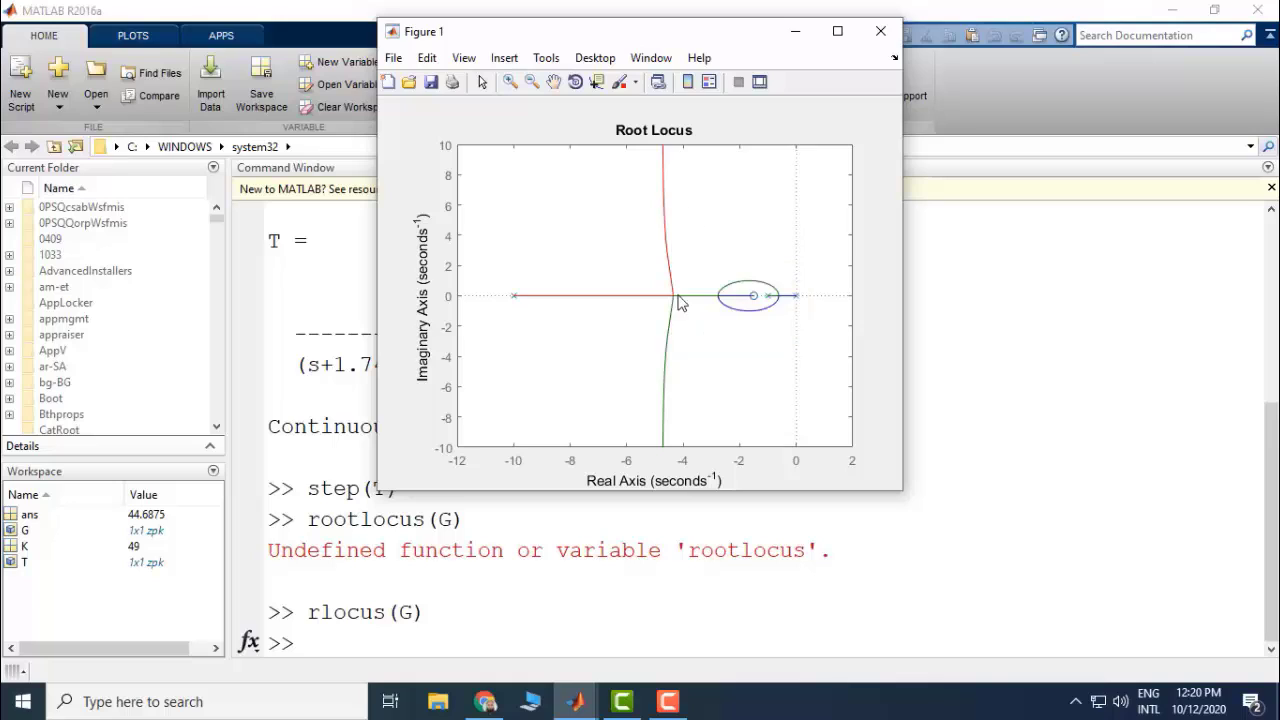